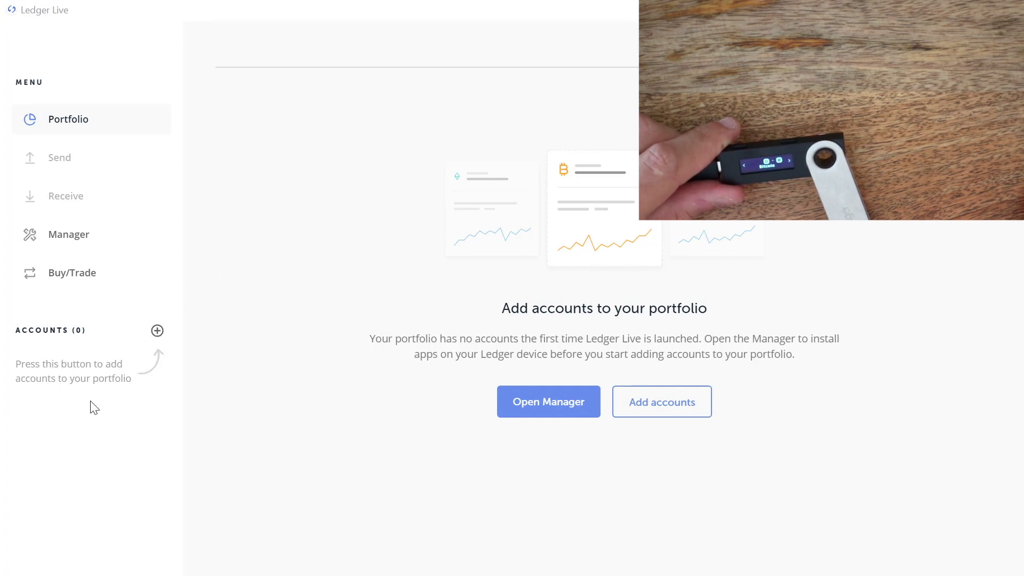
Add a new Bitcoin account, renaming the scanned 'Bitcoin 1' to 'Safe'
{"action": "left_click", "coordinate": [157, 331]}
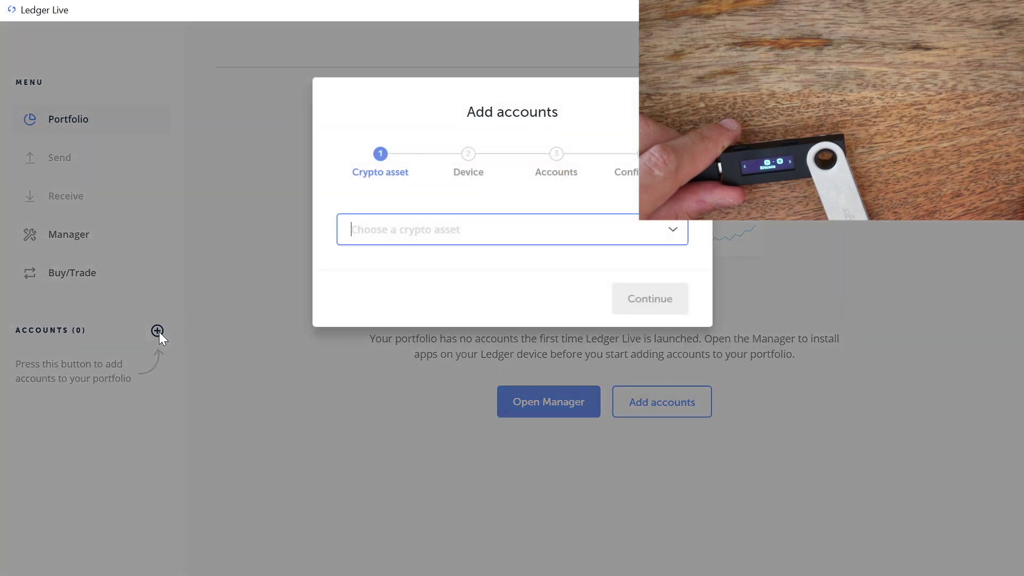
{"action": "left_click", "coordinate": [544, 223]}
{"action": "left_click", "coordinate": [496, 269]}
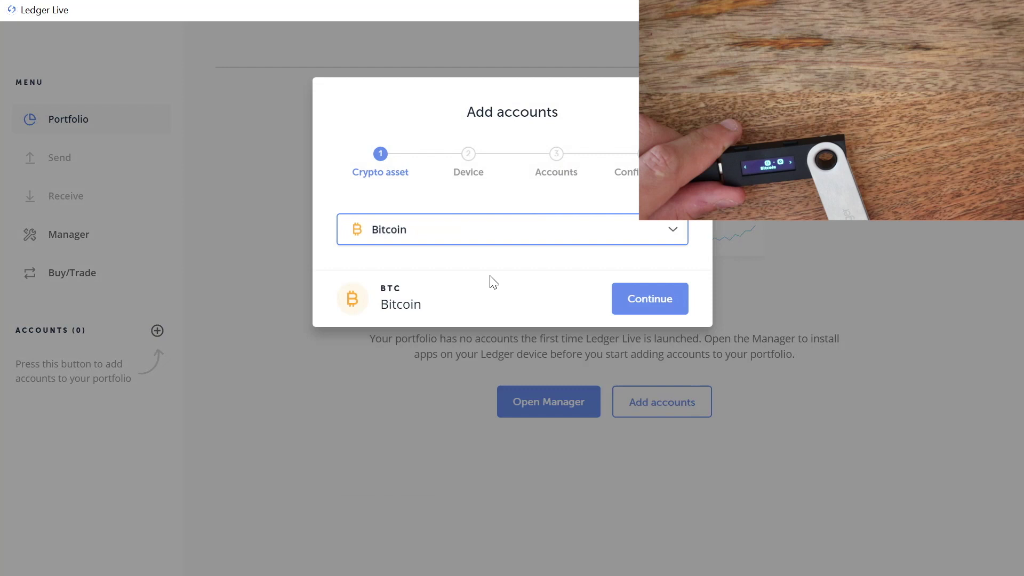
{"action": "left_click", "coordinate": [649, 299]}
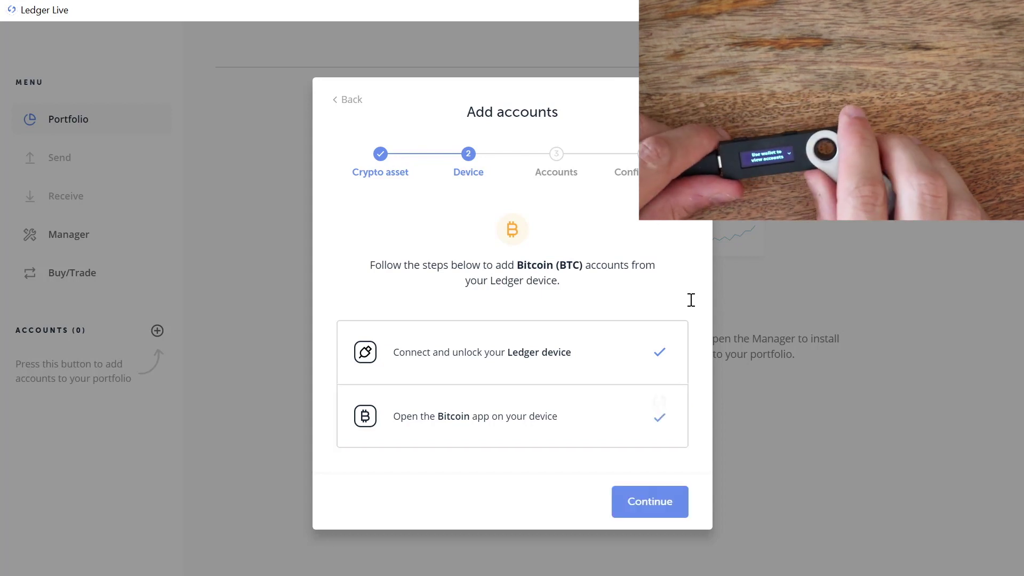
{"action": "left_click", "coordinate": [646, 503]}
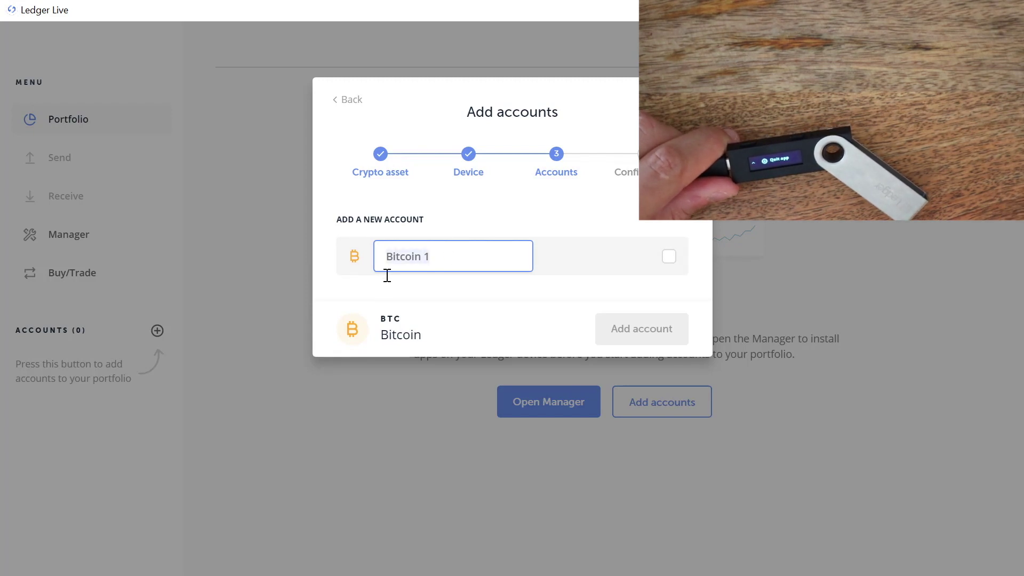
{"action": "type", "text": "Safe"}
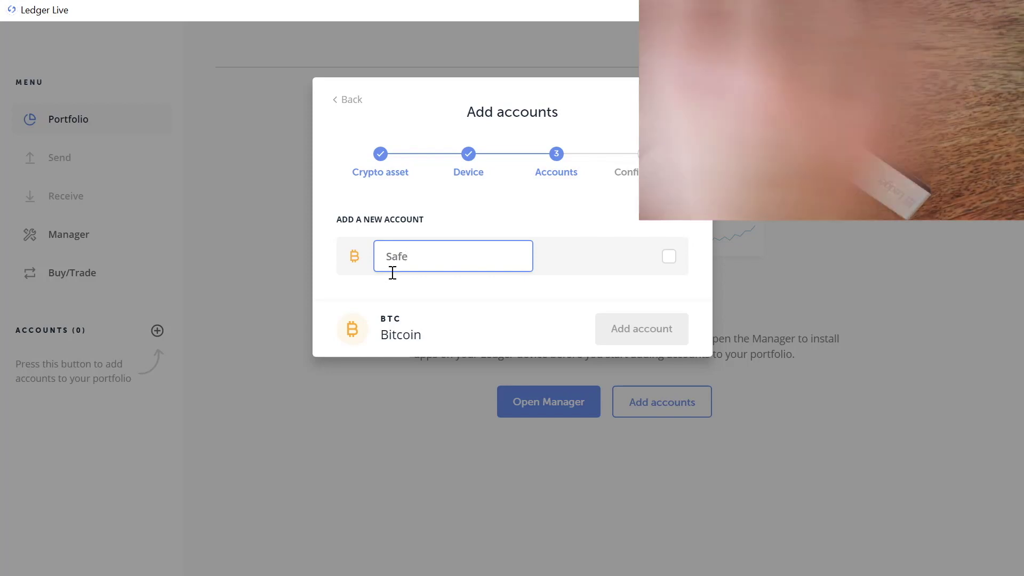
{"action": "left_click", "coordinate": [668, 256]}
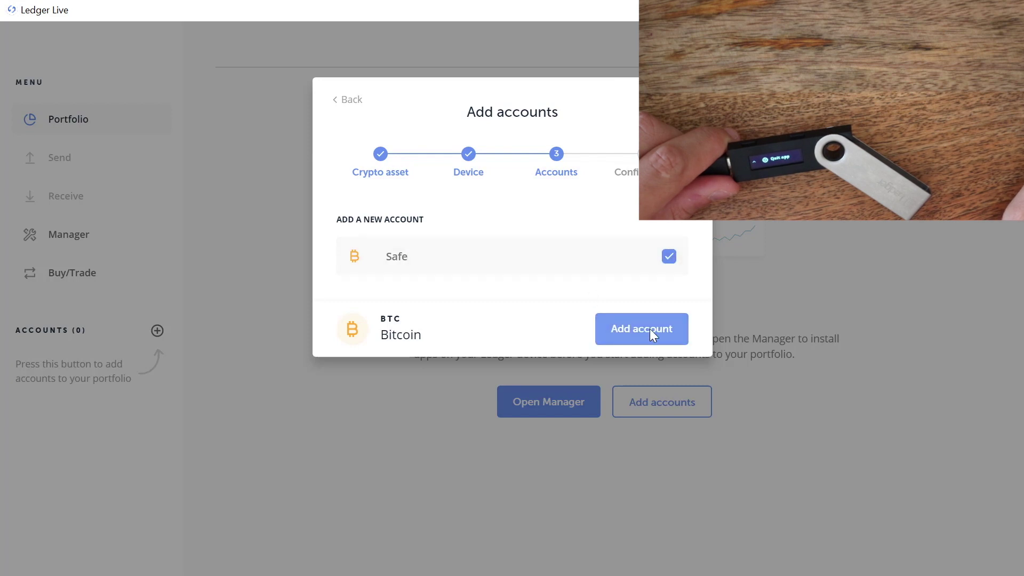
{"action": "left_click", "coordinate": [651, 334]}
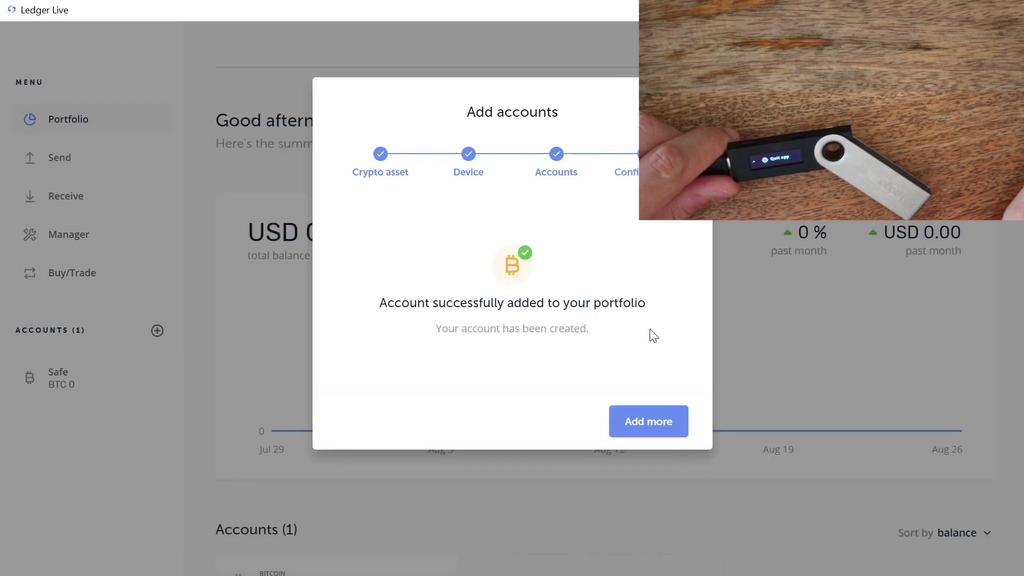
Dismiss the account-added confirmation to see Safe listed at BTC 0
{"action": "key", "text": "Escape"}
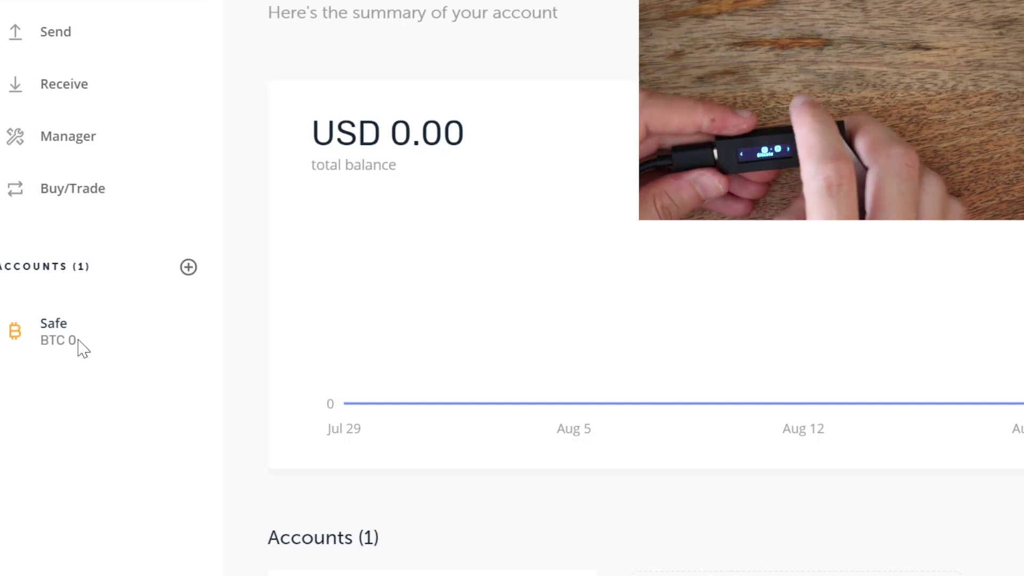
Add the existing Bitcoin account holding BTC 0.001, renamed from 'Bitcoin 1' to 'Dummy'
{"action": "left_click", "coordinate": [192, 269]}
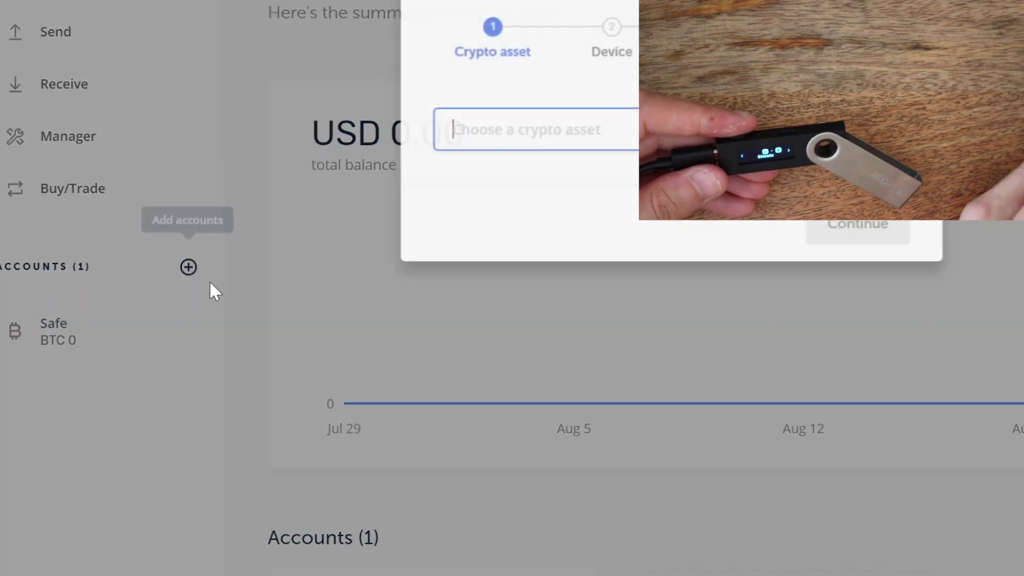
{"action": "left_click", "coordinate": [849, 128]}
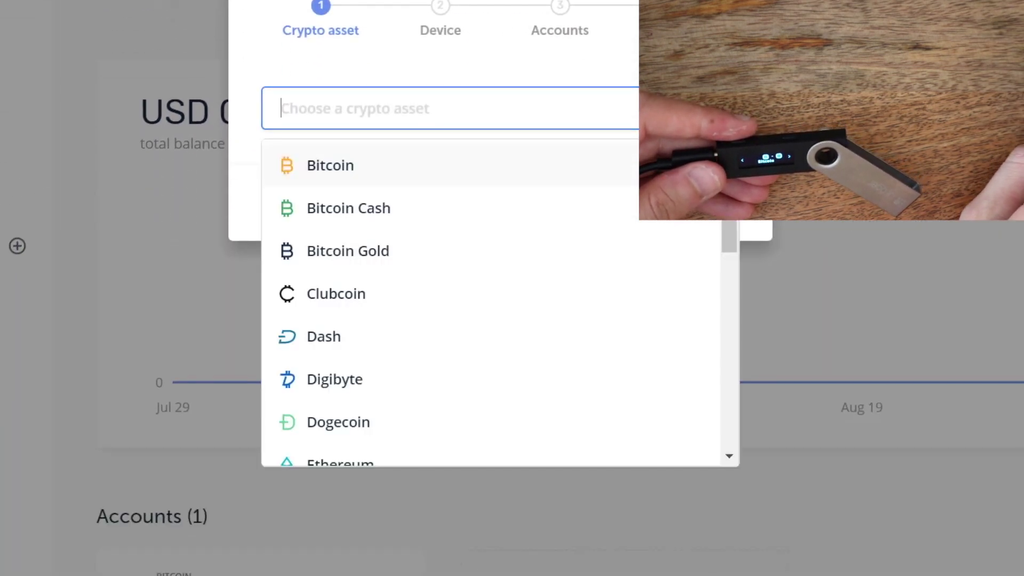
{"action": "key", "text": "Return"}
{"action": "left_click", "coordinate": [713, 220]}
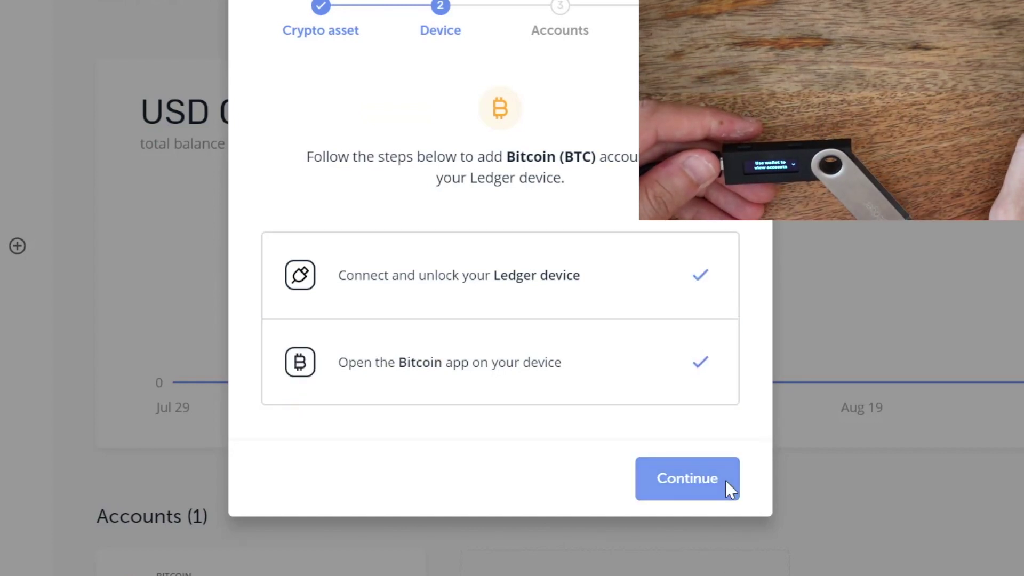
{"action": "left_click", "coordinate": [726, 481]}
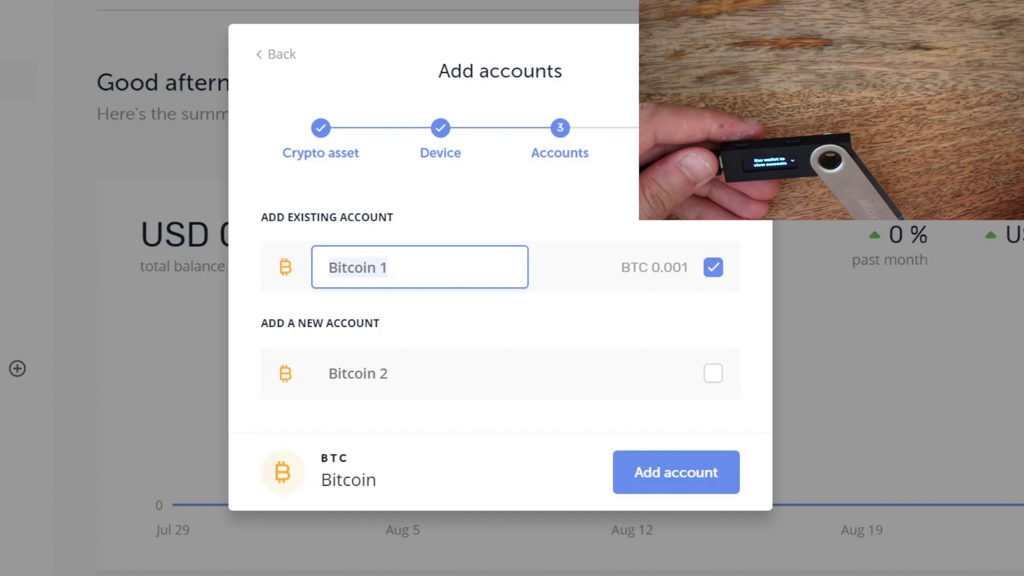
{"action": "key", "text": "BackSpace"}
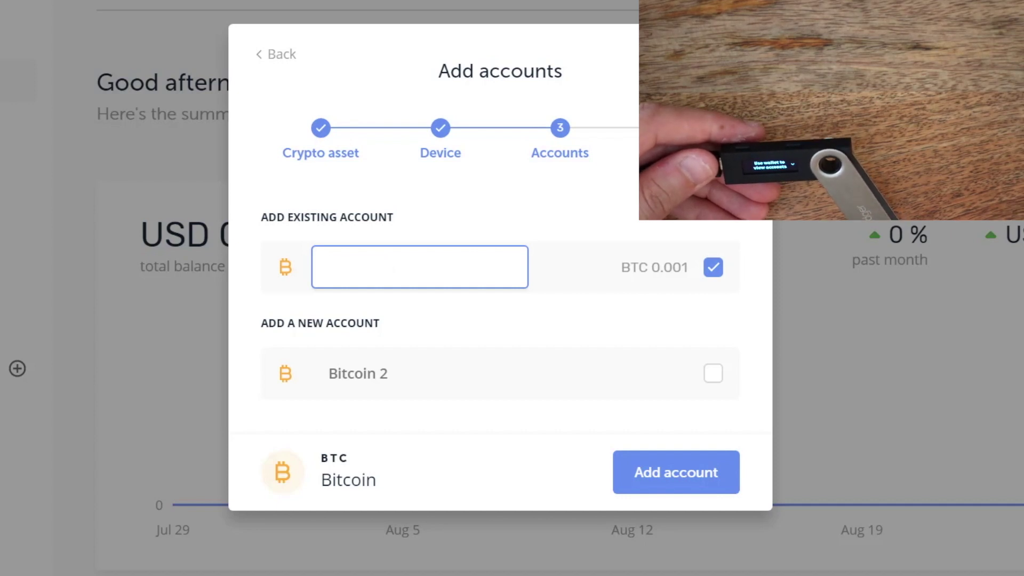
{"action": "type", "text": "Dummy"}
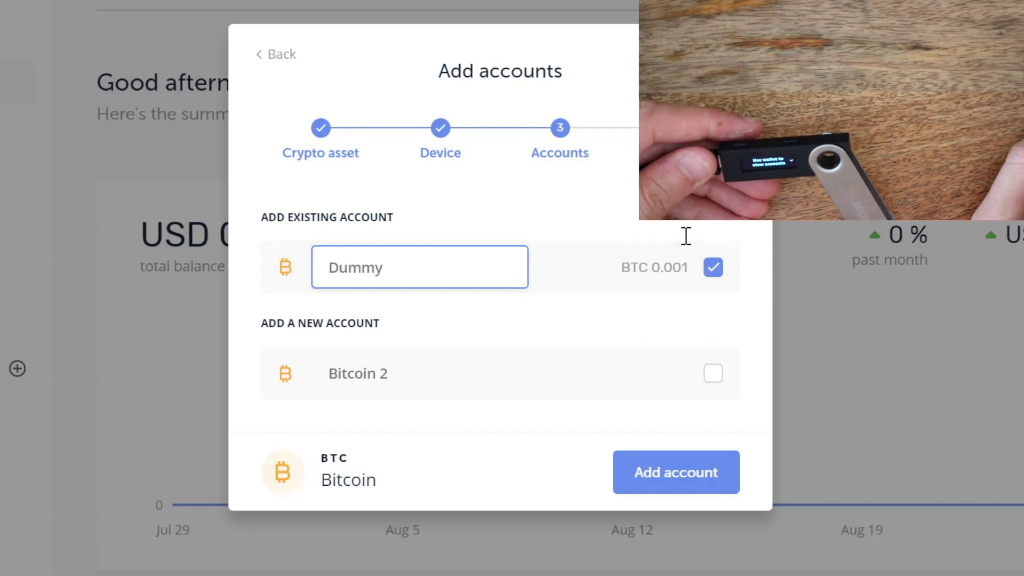
{"action": "left_click", "coordinate": [702, 469]}
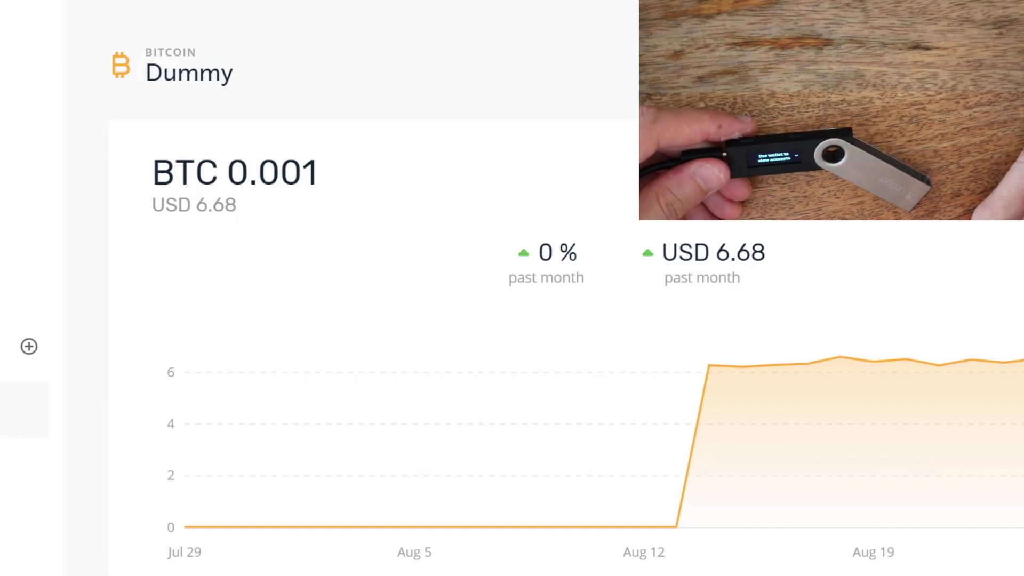
Prepare a 0.0009 BTC send from Dummy to Safe's pasted address with High network fees
{"action": "left_click", "coordinate": [773, 66]}
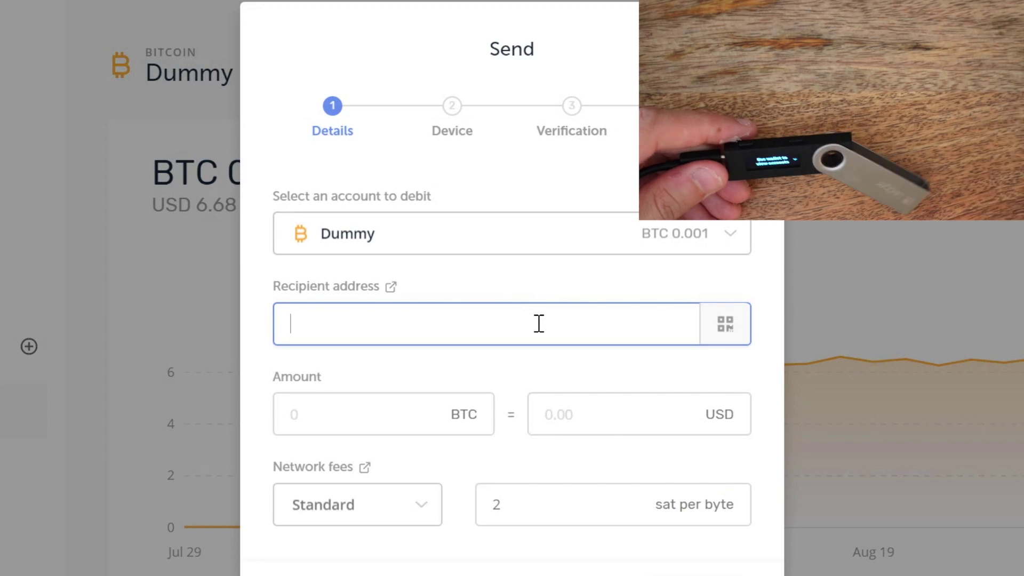
{"action": "type", "text": "3LSxgsss6ZwhLjb1ccZyHLxQpqENrFHVoR"}
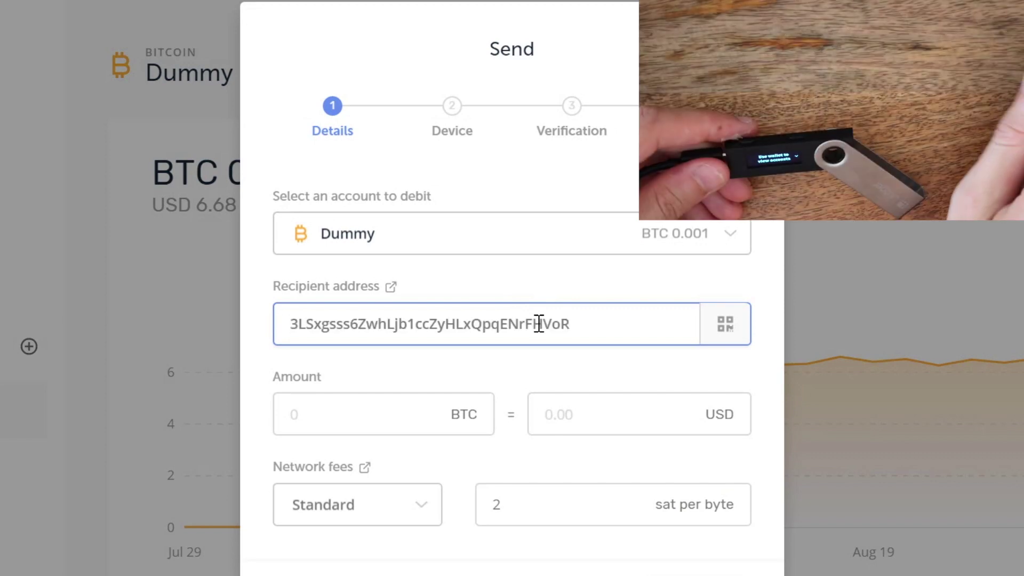
{"action": "left_click", "coordinate": [403, 413]}
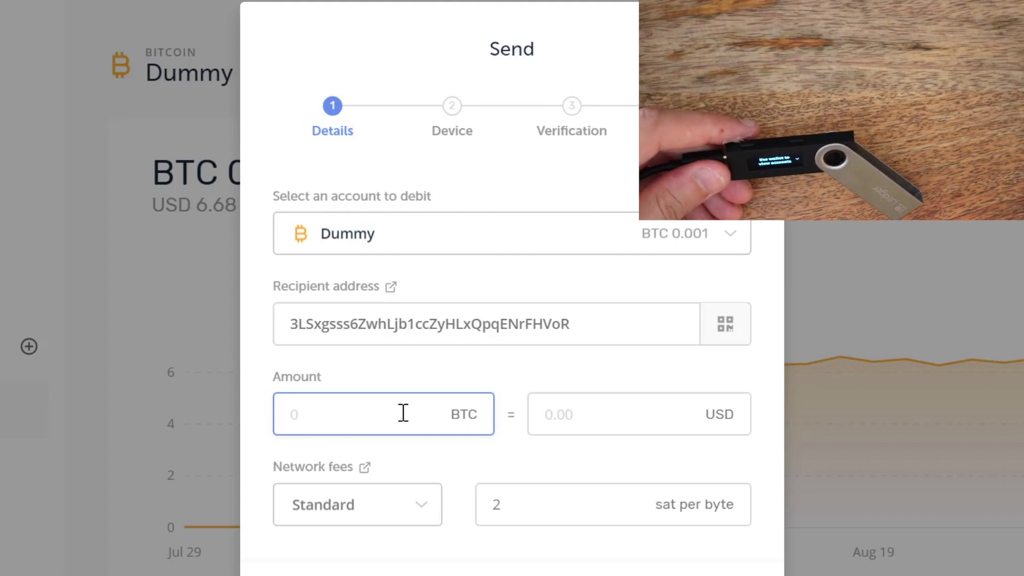
{"action": "type", "text": "0.00"}
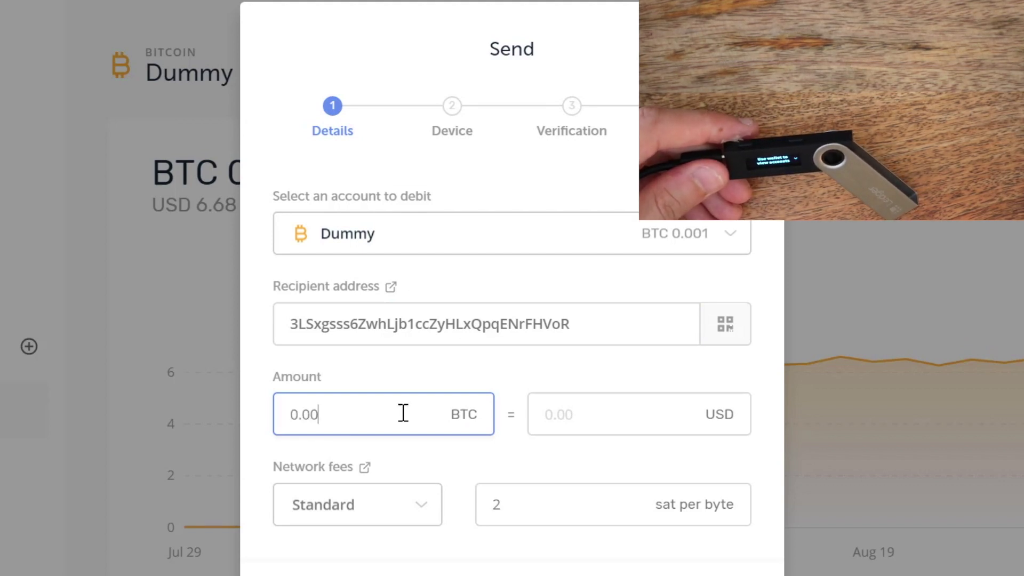
{"action": "type", "text": "0"}
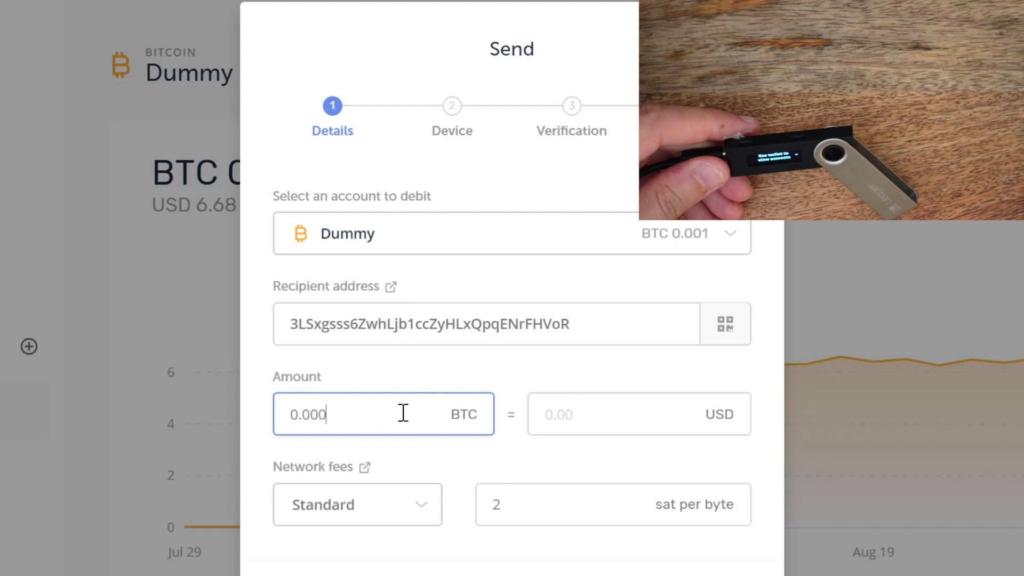
{"action": "type", "text": "9"}
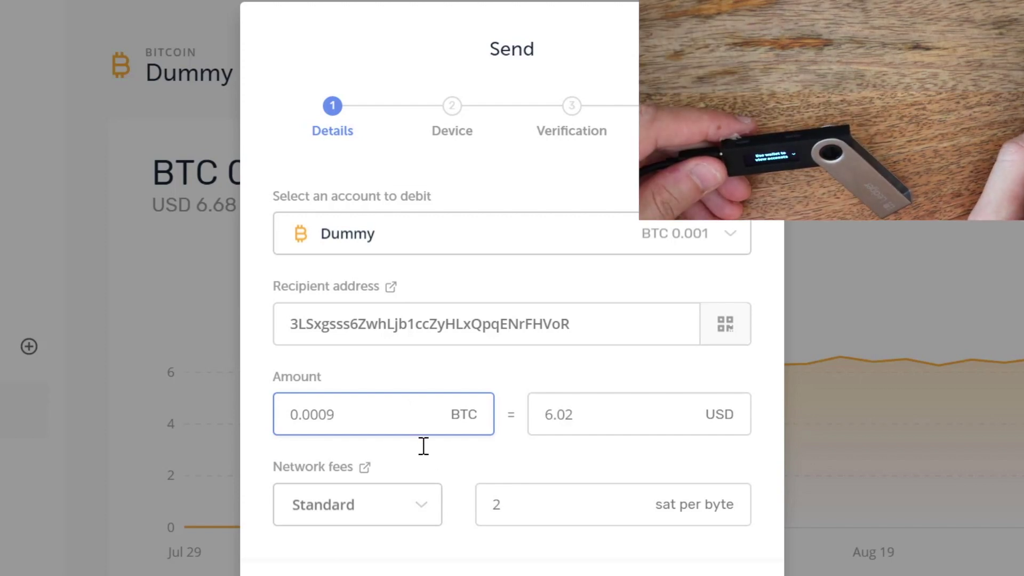
{"action": "left_click", "coordinate": [431, 514]}
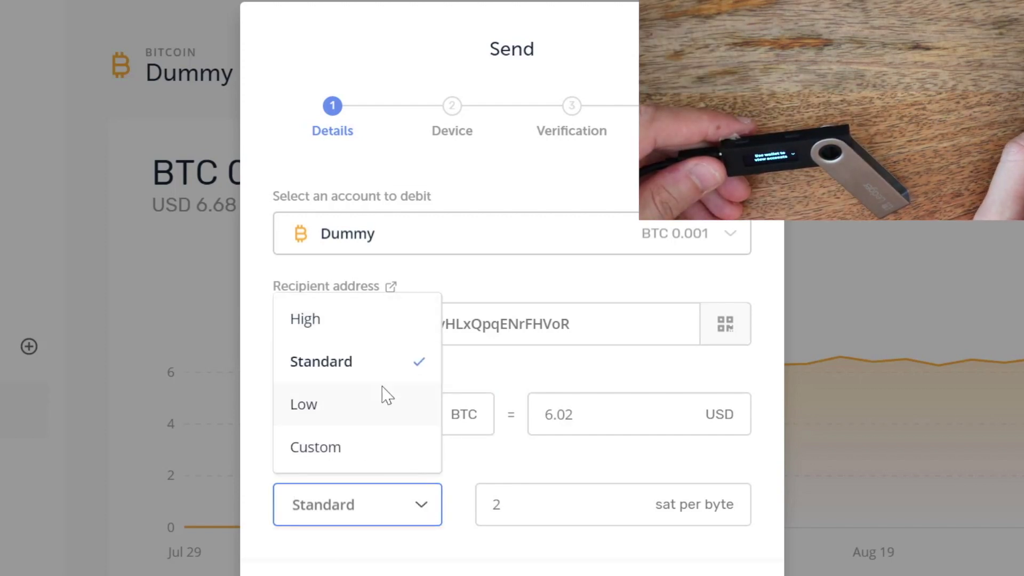
{"action": "left_click", "coordinate": [375, 331]}
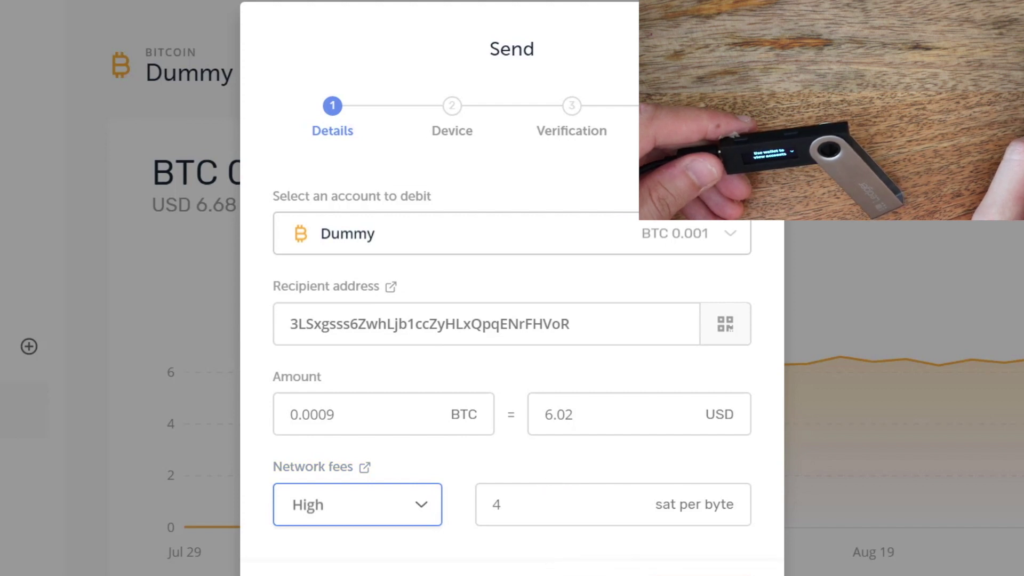
{"action": "left_click", "coordinate": [709, 573]}
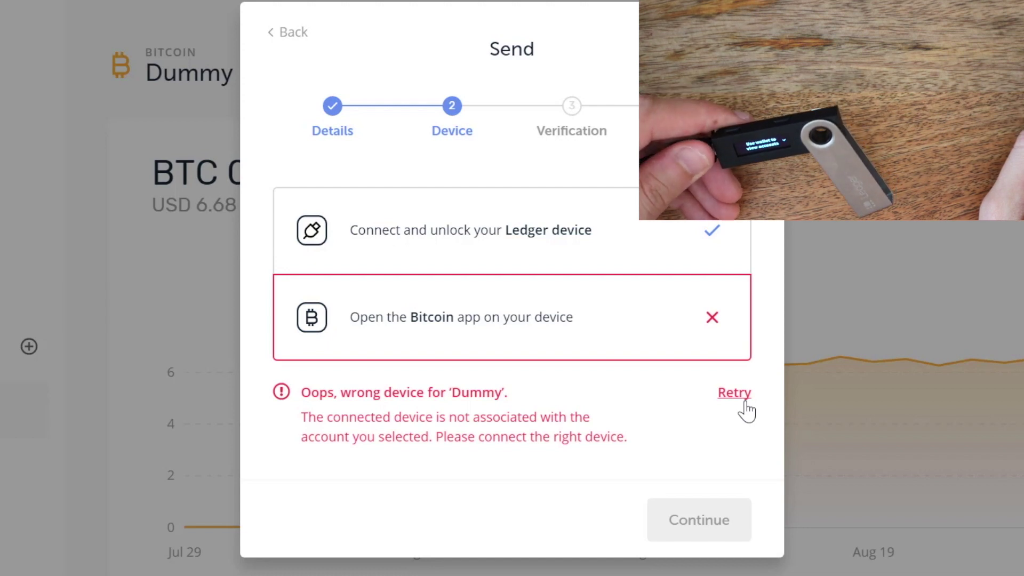
Retry the device check until the Ledger is recognized, then continue to verify the transaction
{"action": "left_click", "coordinate": [745, 402]}
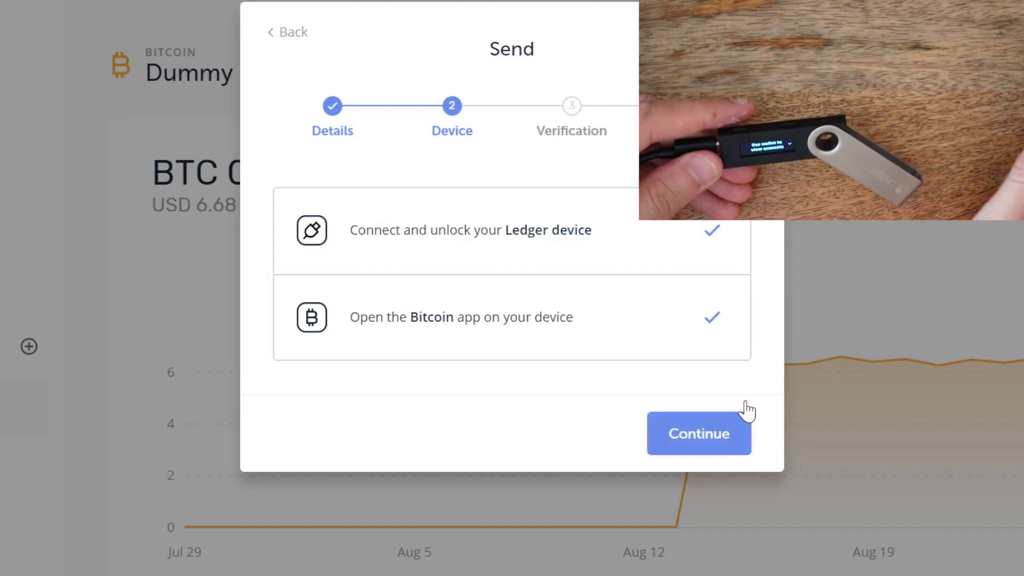
{"action": "left_click", "coordinate": [676, 450]}
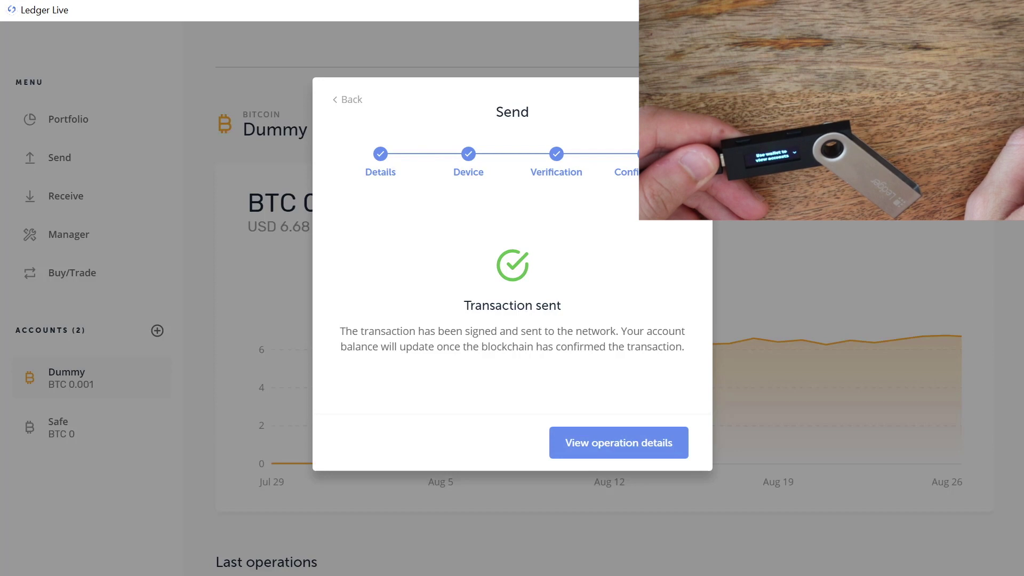
Compare balances: Dummy at BTC 0.00009024, ending on Safe at BTC 0.0009
{"action": "left_click", "coordinate": [694, 99]}
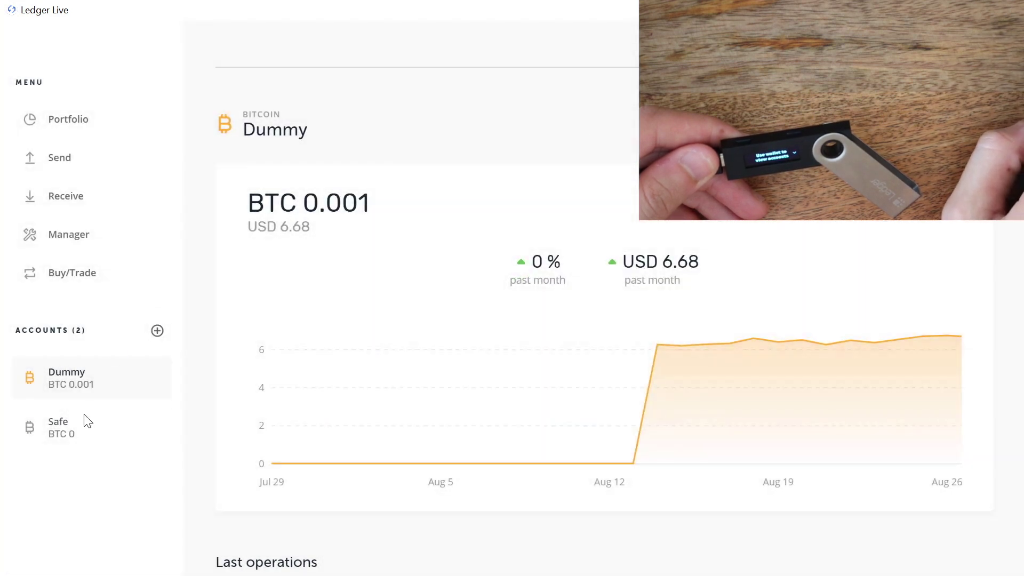
{"action": "left_click", "coordinate": [69, 433]}
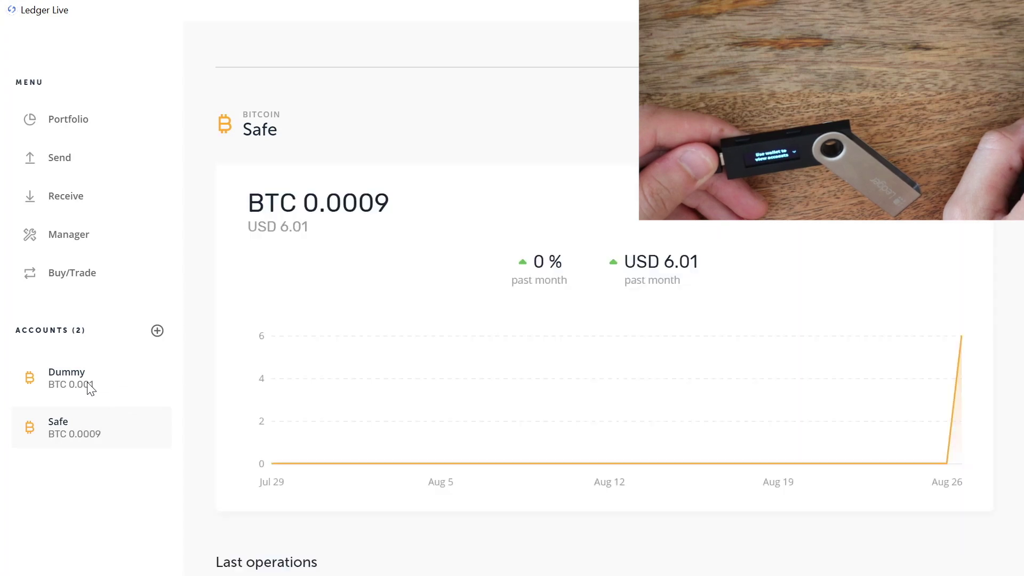
{"action": "left_click", "coordinate": [126, 388]}
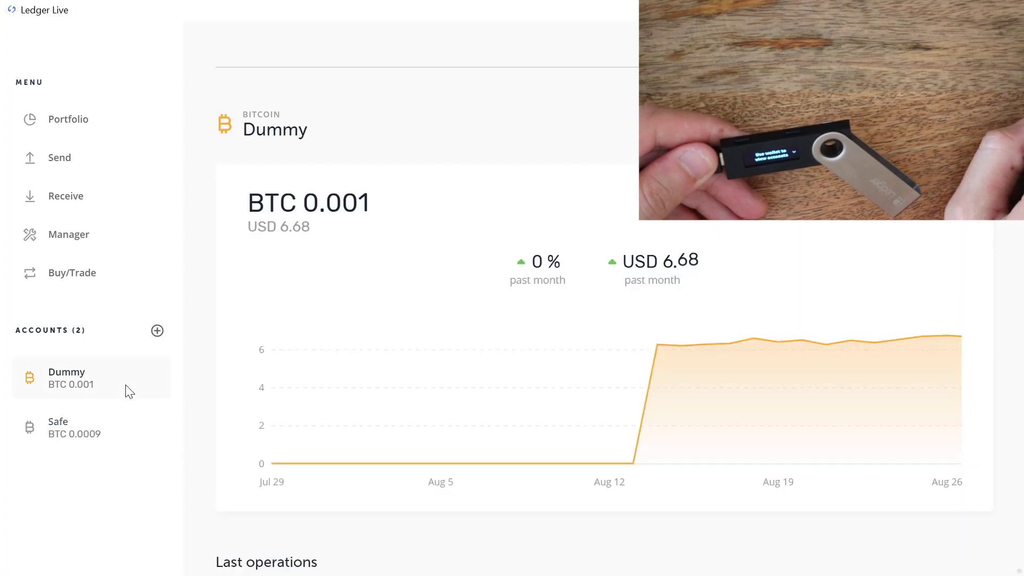
{"action": "left_click", "coordinate": [118, 435]}
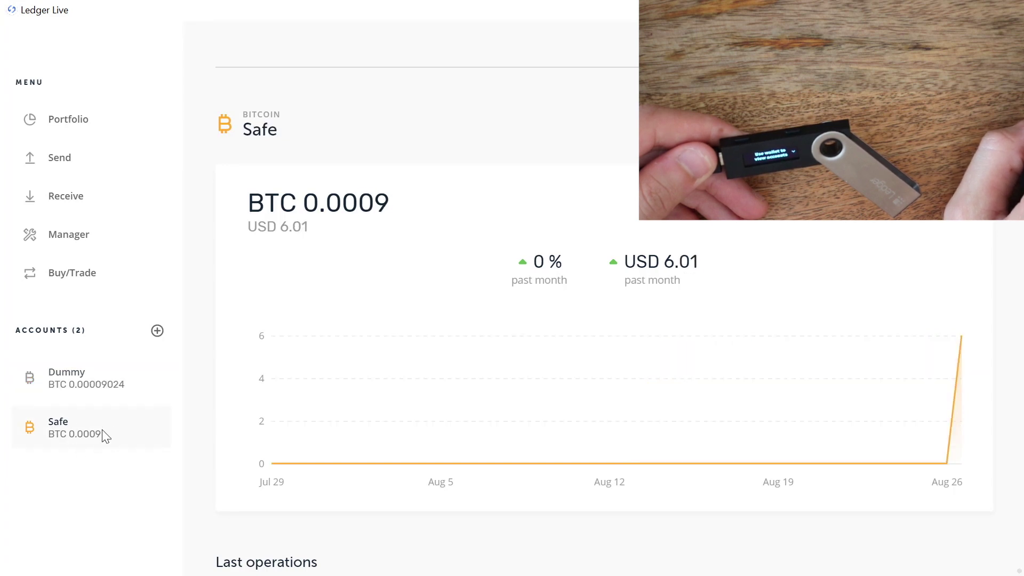
{"action": "left_click", "coordinate": [79, 382]}
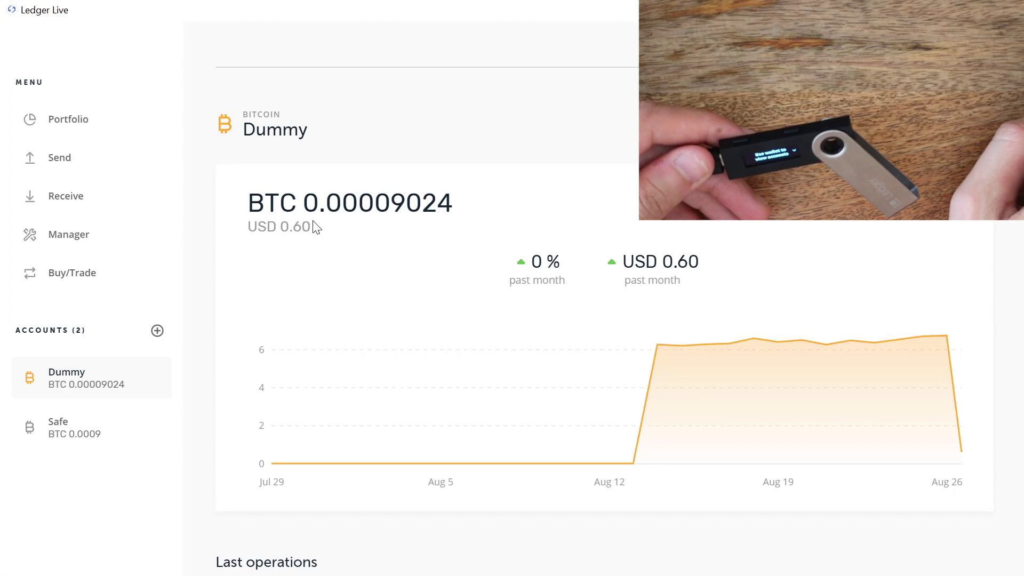
{"action": "left_click", "coordinate": [110, 433]}
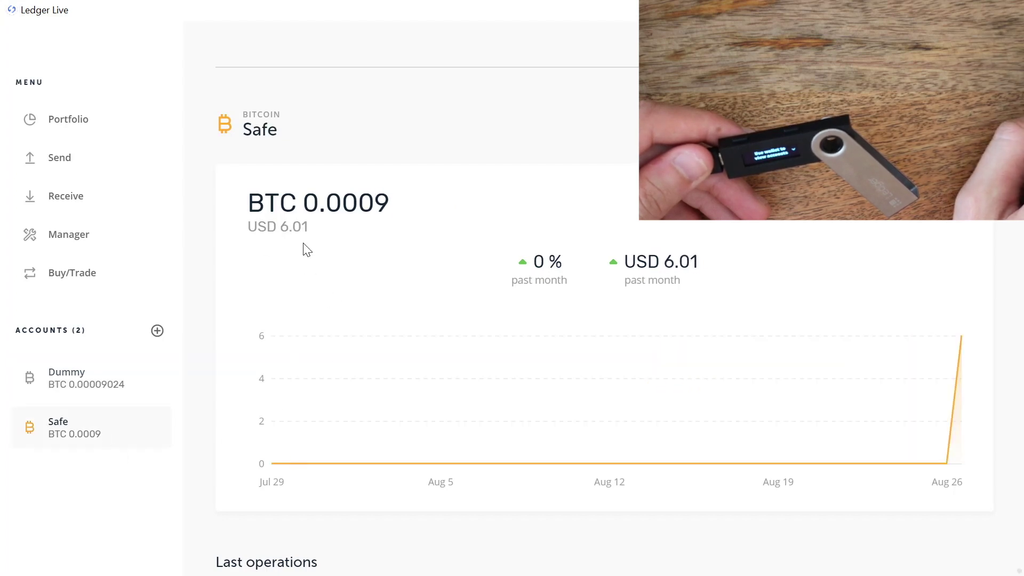